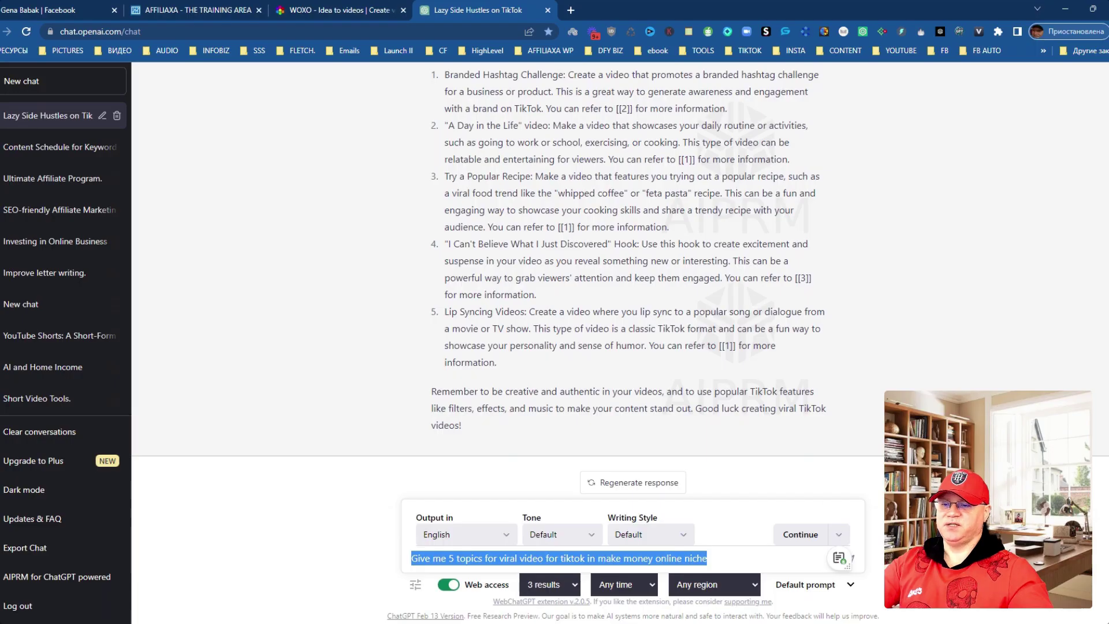
- Resubmit the prompt as 'videos for my tiktok' and select the first topic, '5 ways to make money online for beginners'
click(551, 558)
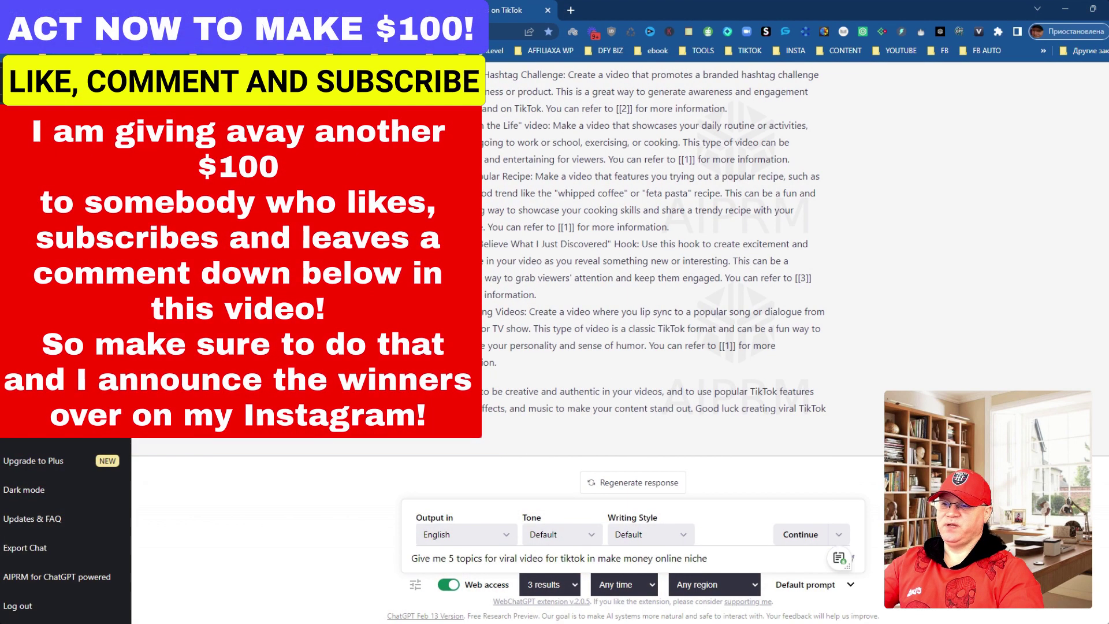
text(s)
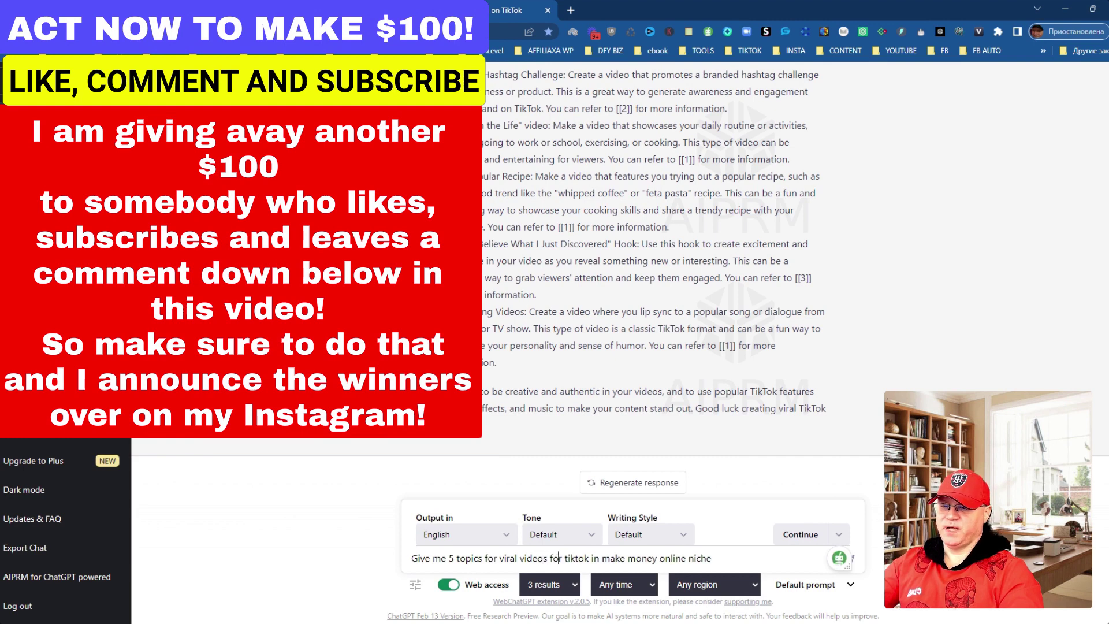
text( for my)
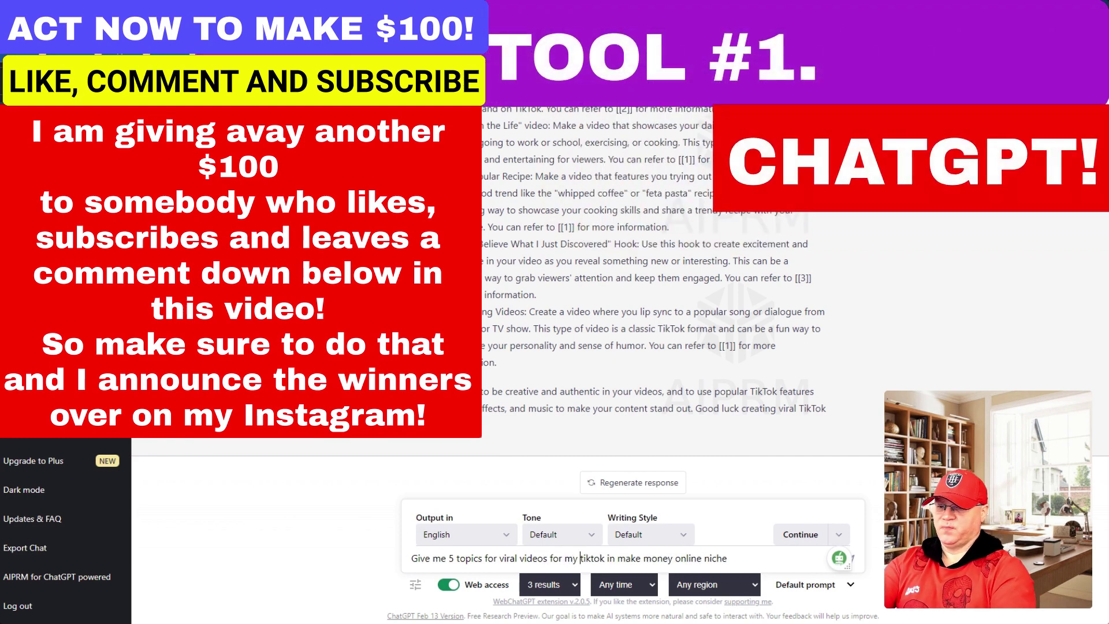
key(ctrl+a)
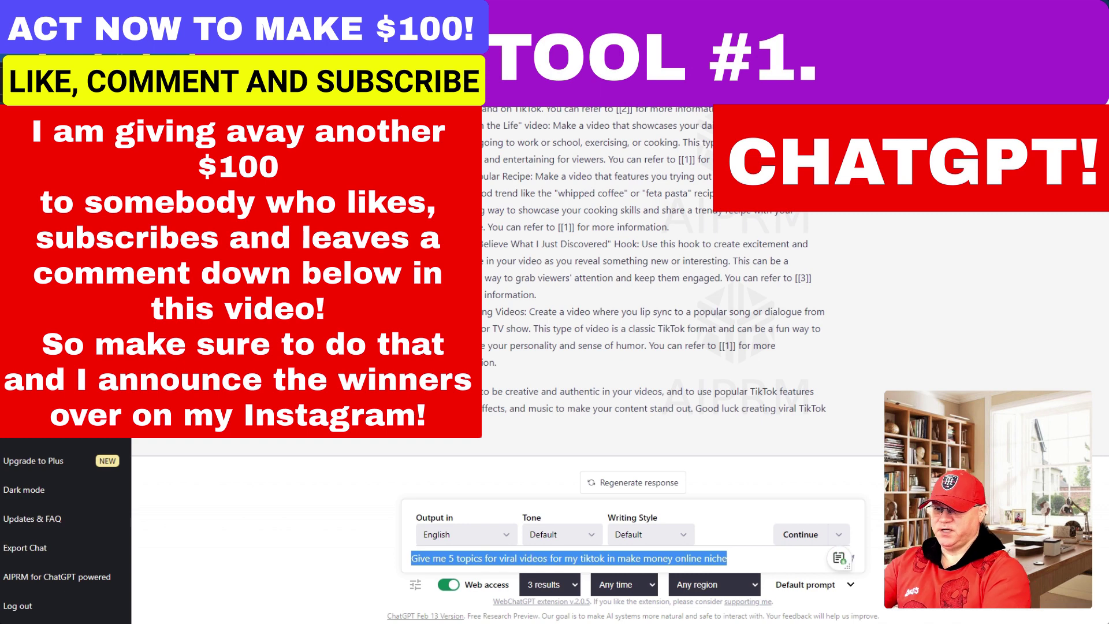
key(BackSpace)
key(Return)
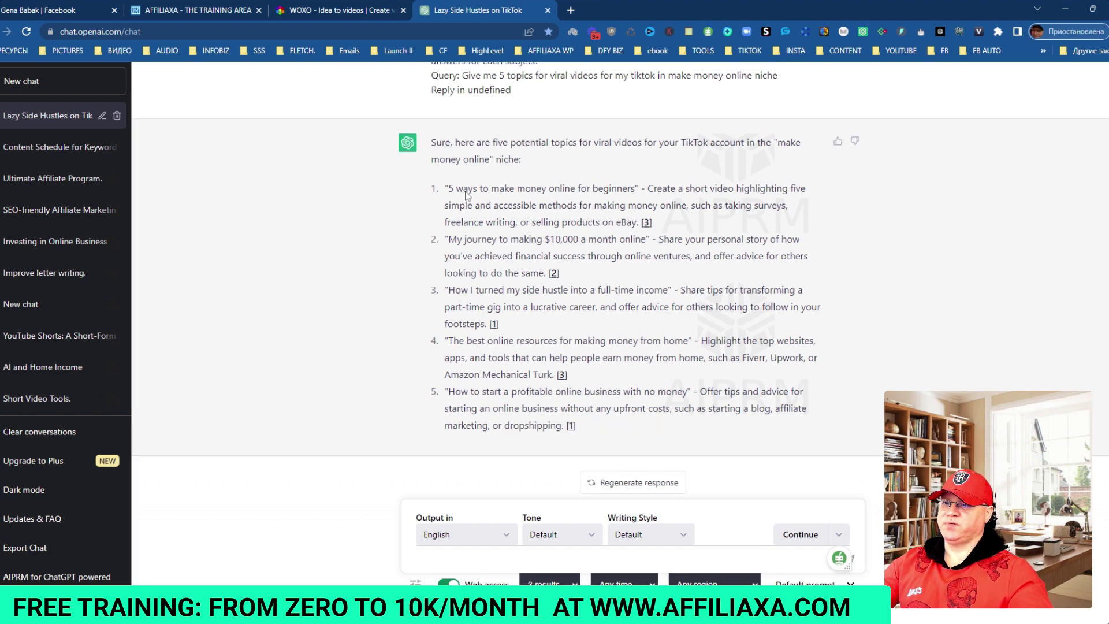
drag(452, 188, 636, 188)
key(ctrl+c)
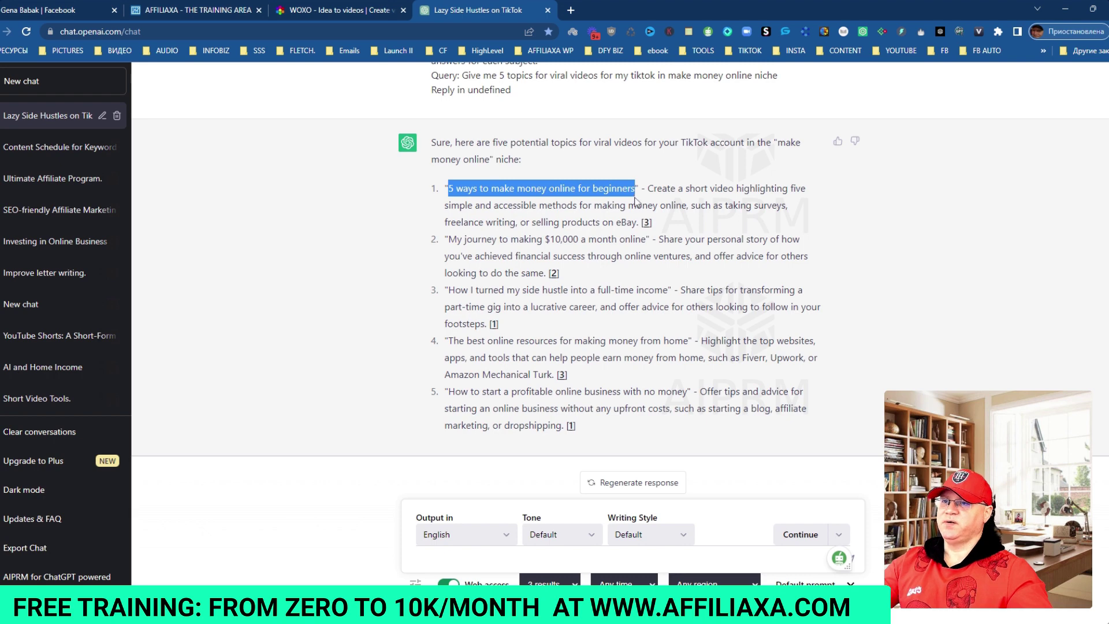
- Open woxo.tech/dashboard and create an Idea to Videos project from the pasted topic '5 ways to make money online for beginners'
click(571, 10)
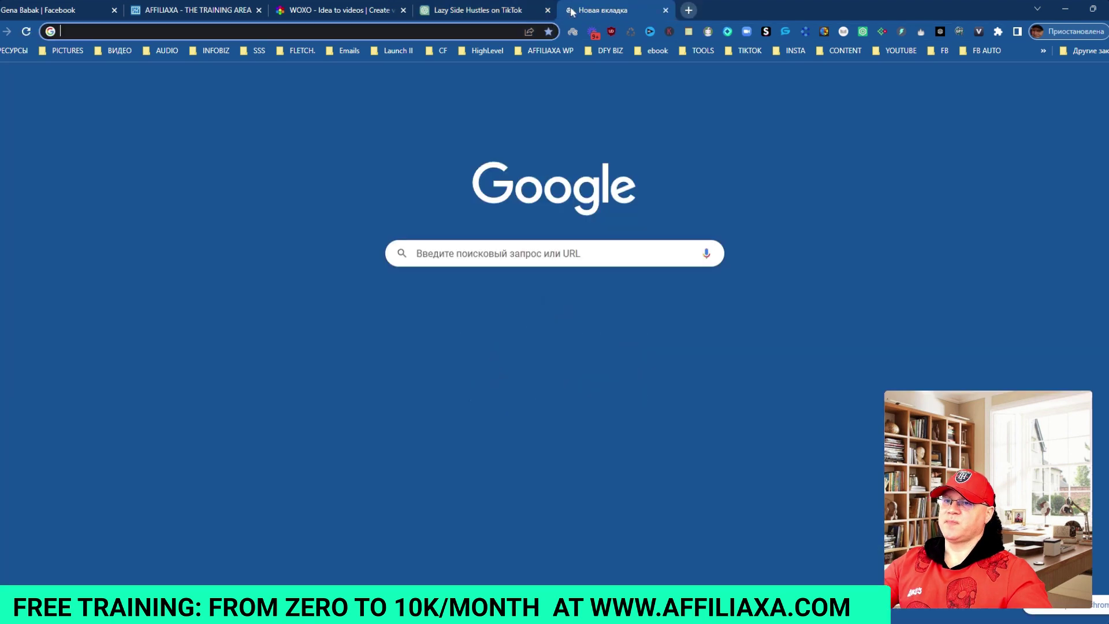
text(woxo.tech/dashboard)
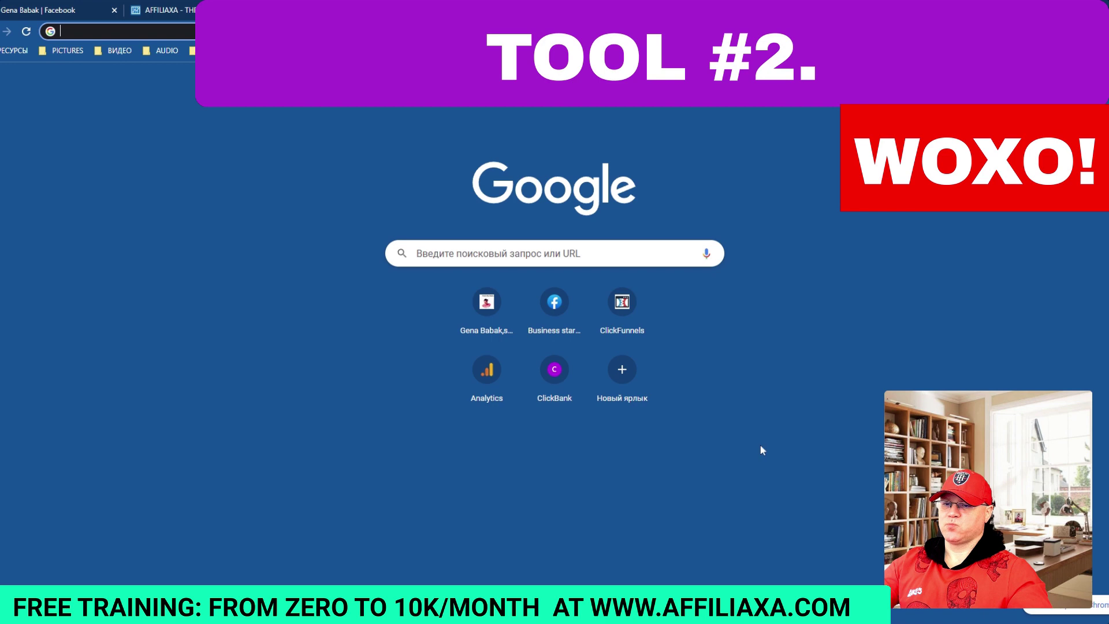
key(Return)
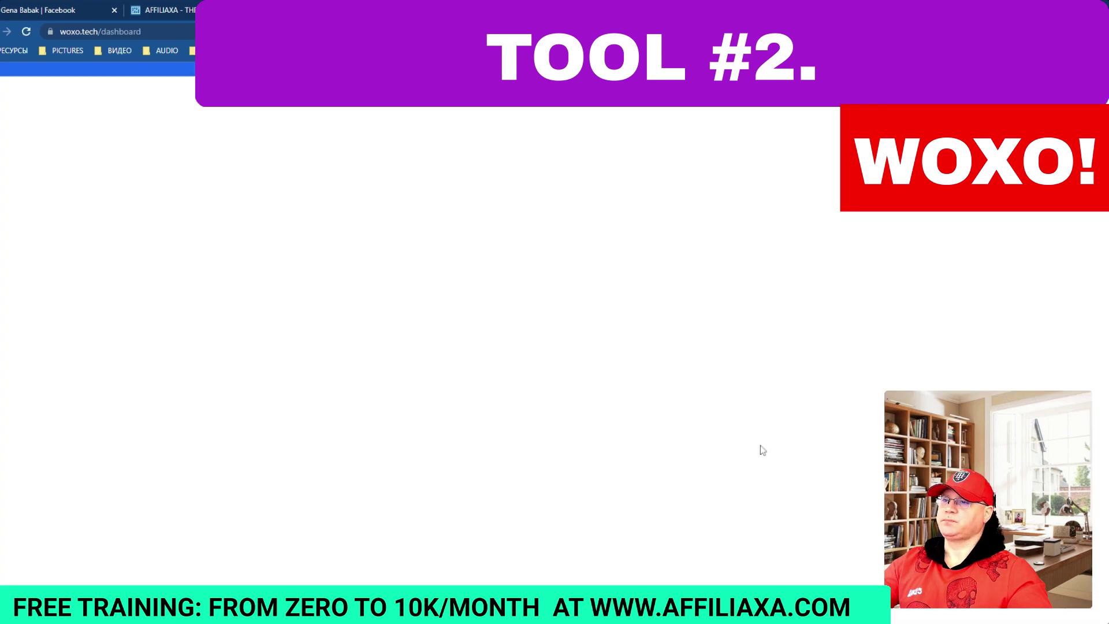
click(319, 318)
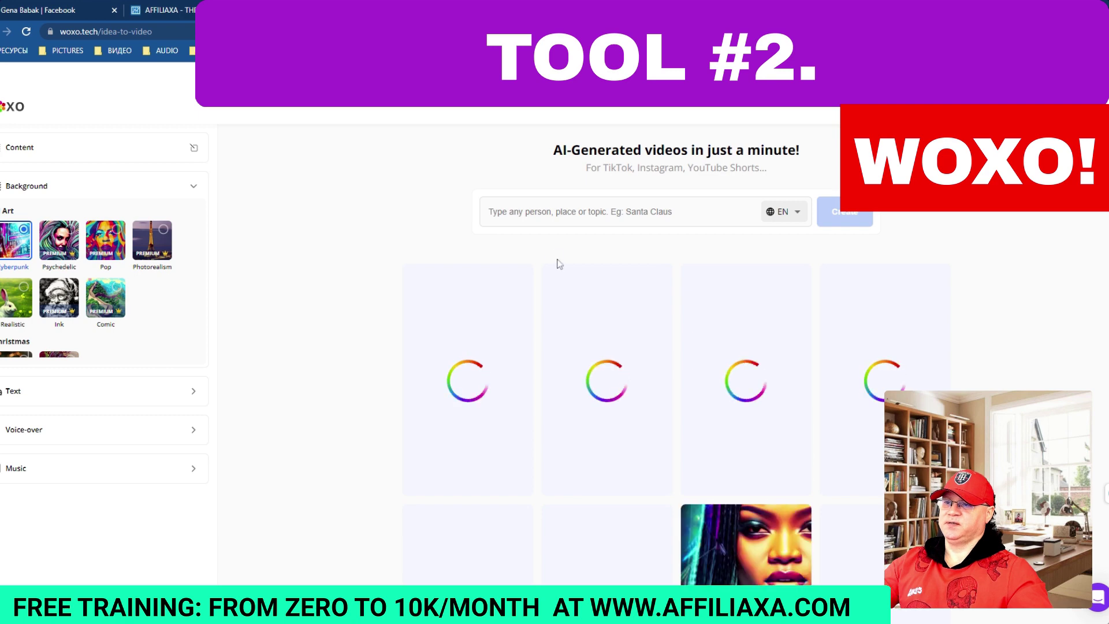
click(578, 212)
key(ctrl+v)
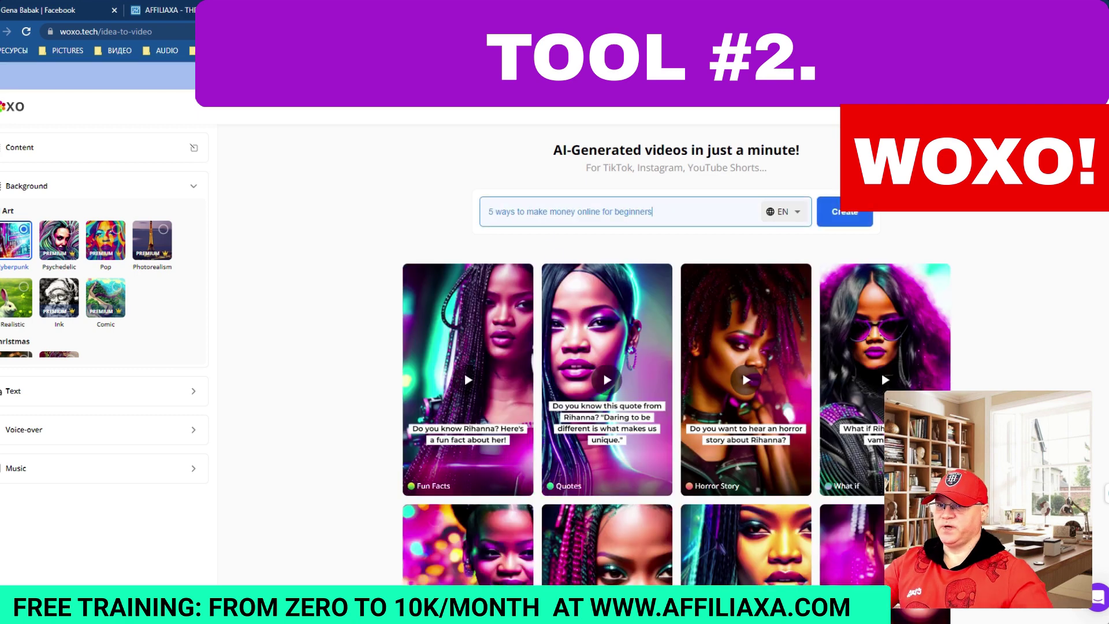
click(853, 215)
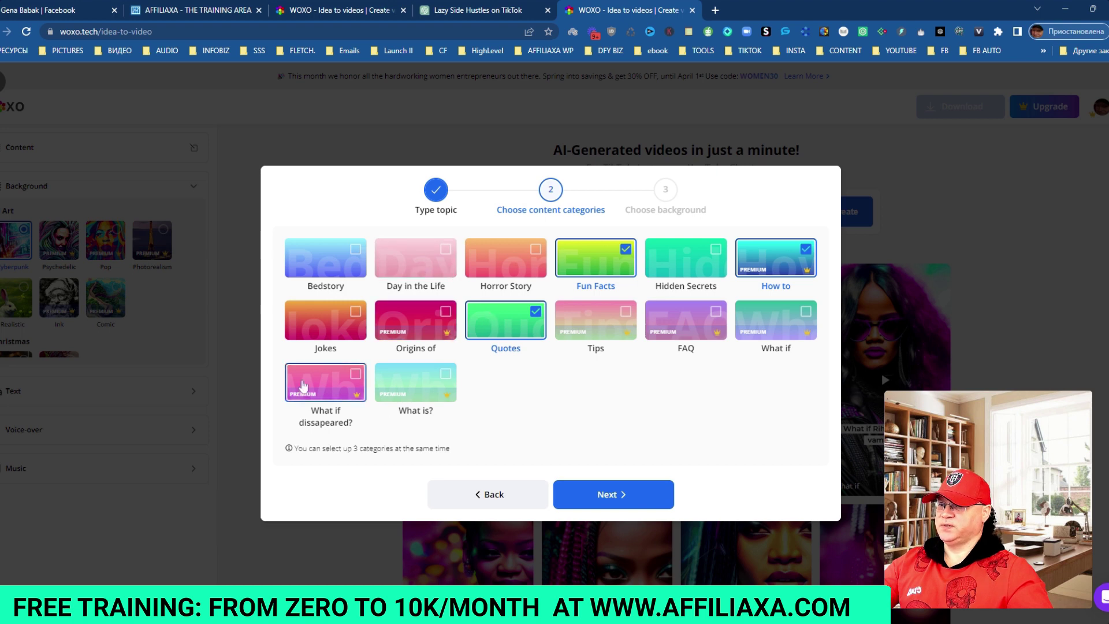
- Add Tips to the categories, choose the Cyberpunk background and generate the videos
click(619, 326)
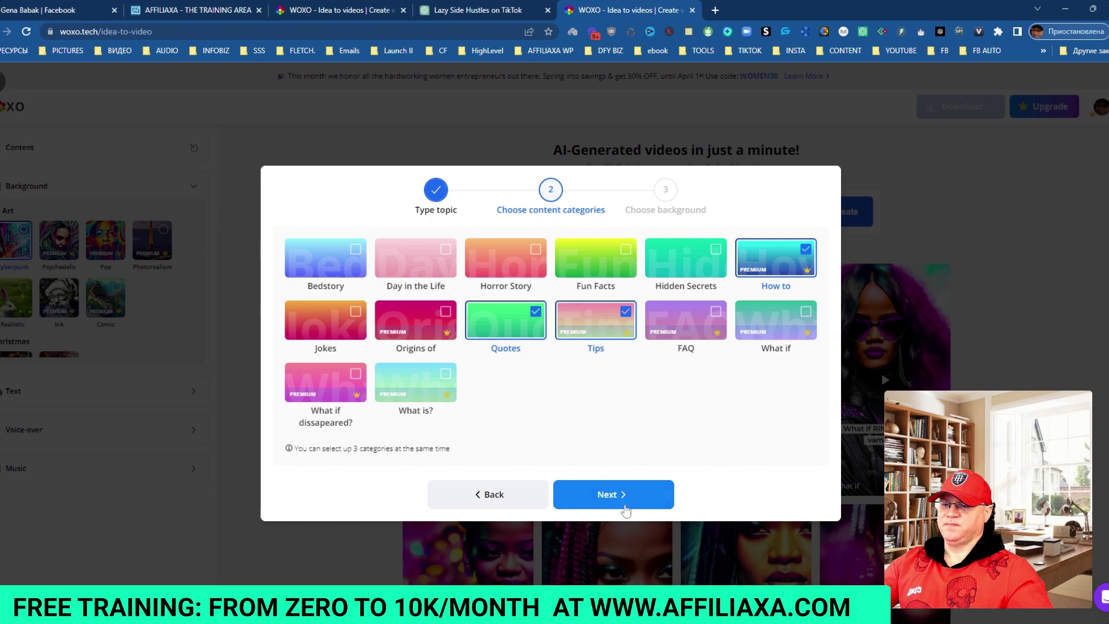
click(610, 500)
click(392, 283)
click(339, 277)
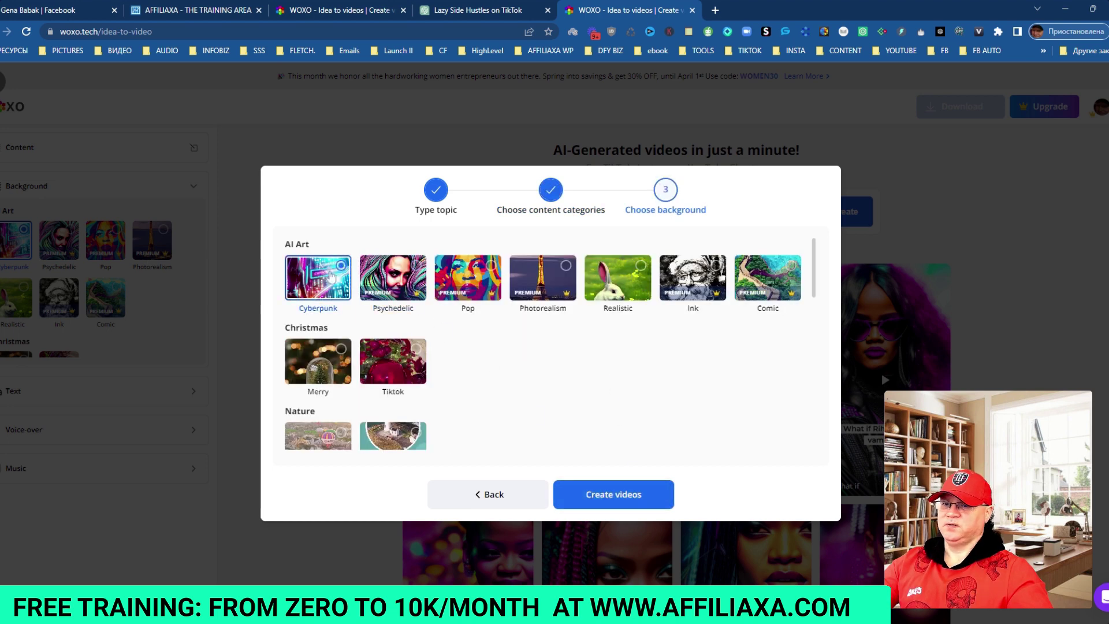
click(615, 495)
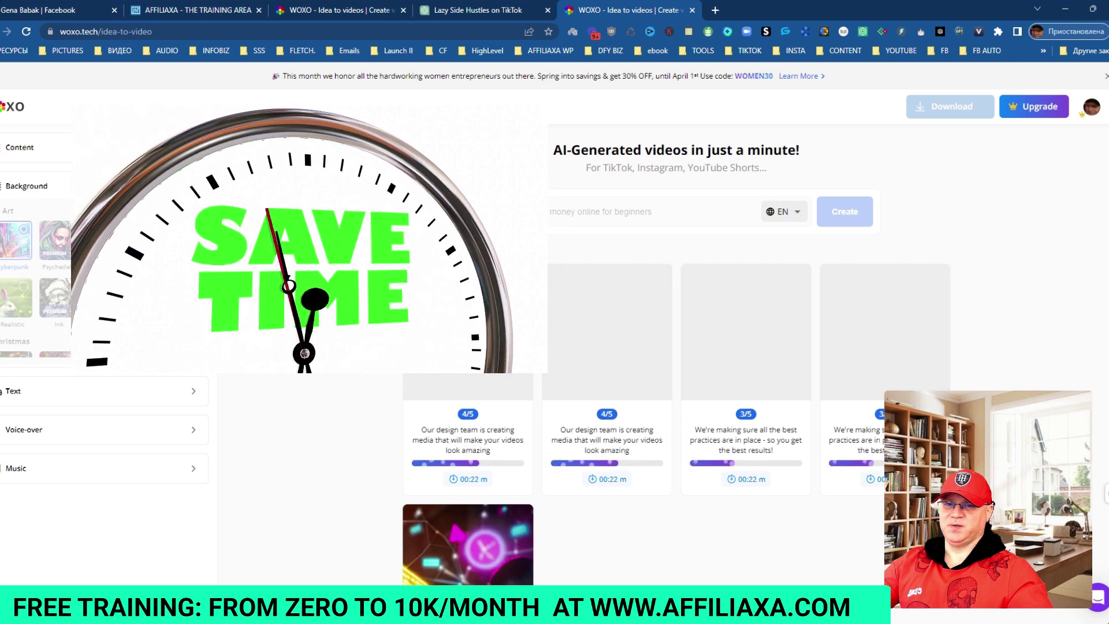
- Play the first generated video full-screen, then close the viewer
scroll(1078, 320, down, 2)
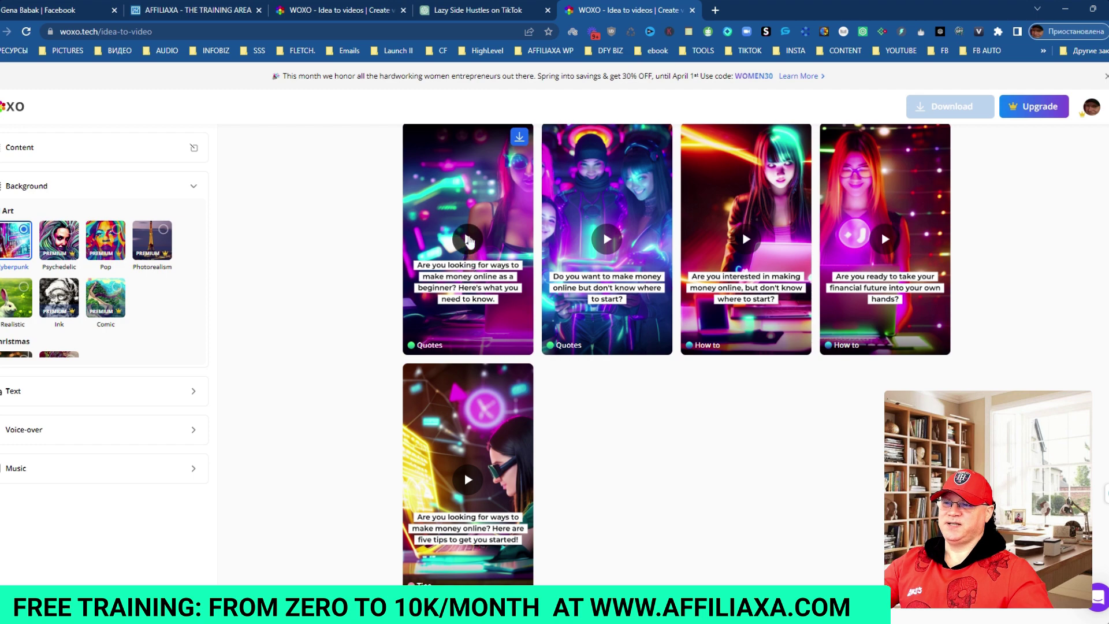
click(466, 240)
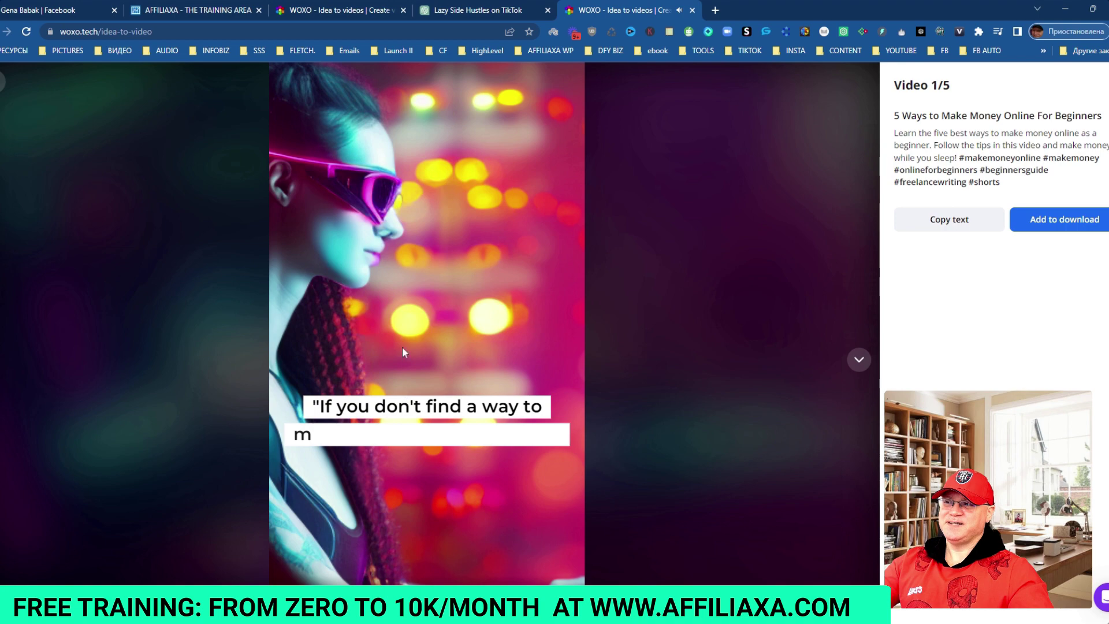
click(3, 81)
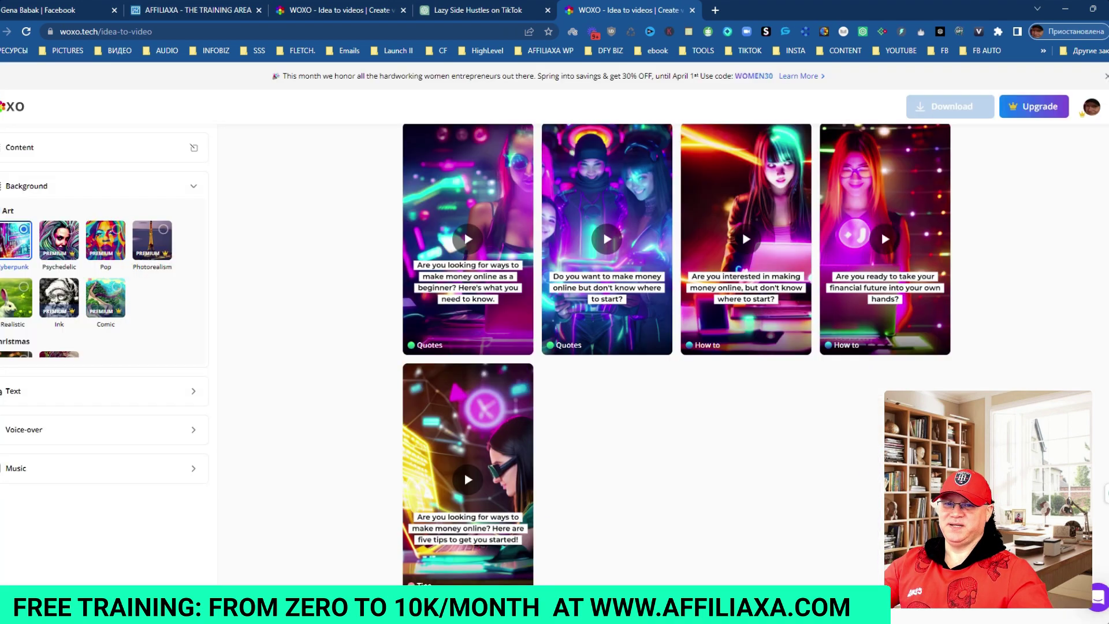
- Open a new tab for Later.com, add the fourth and fifth videos, and download all five
scroll(676, 347, up, 2)
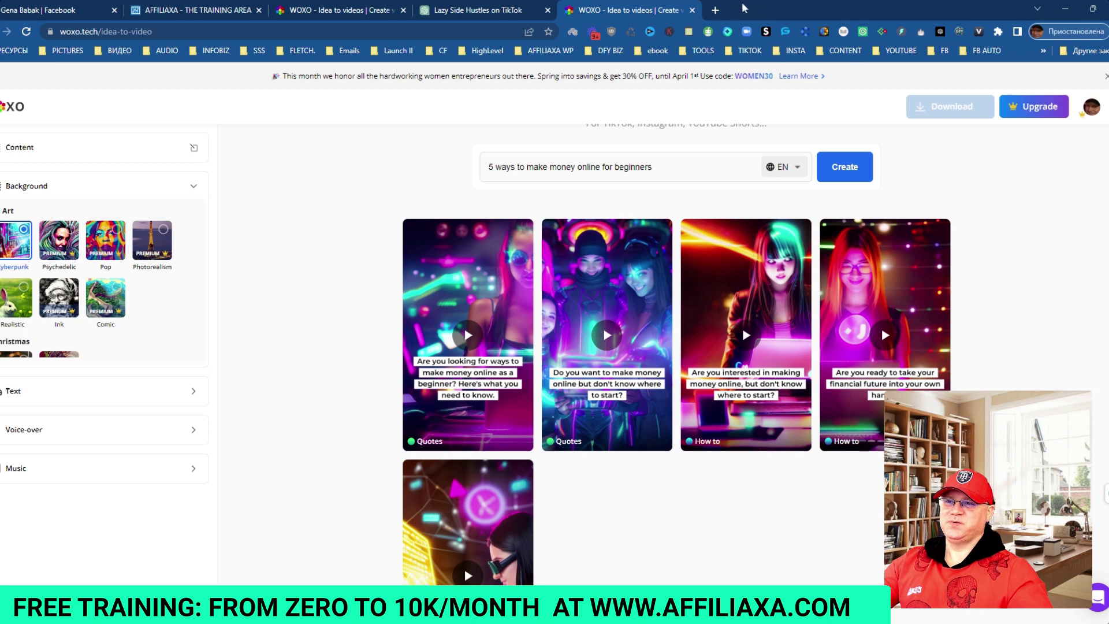
click(715, 10)
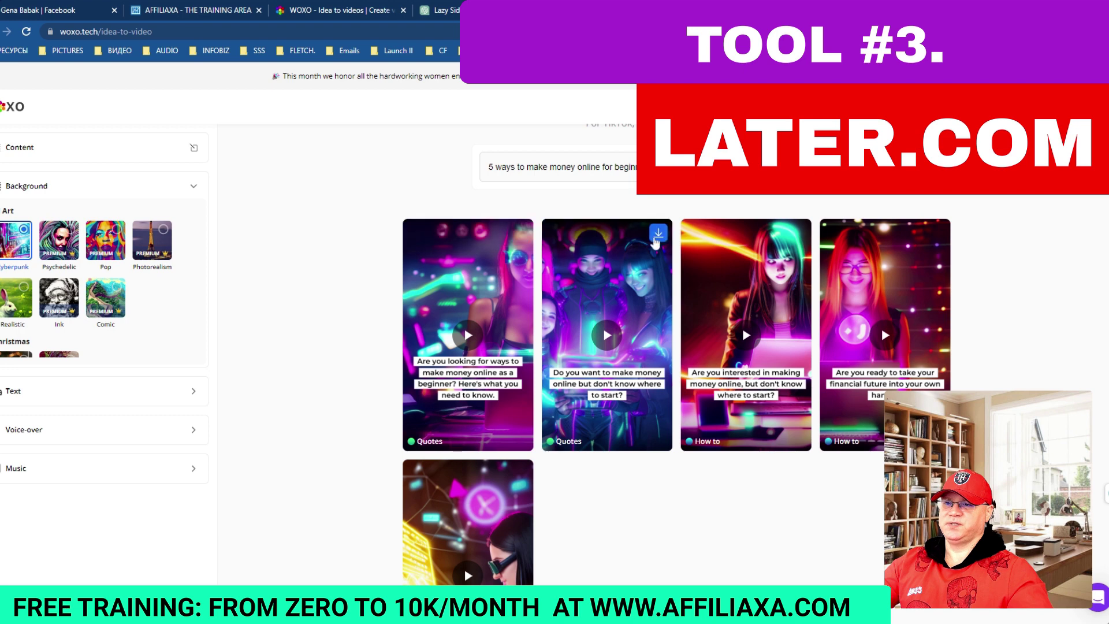
click(937, 233)
click(520, 475)
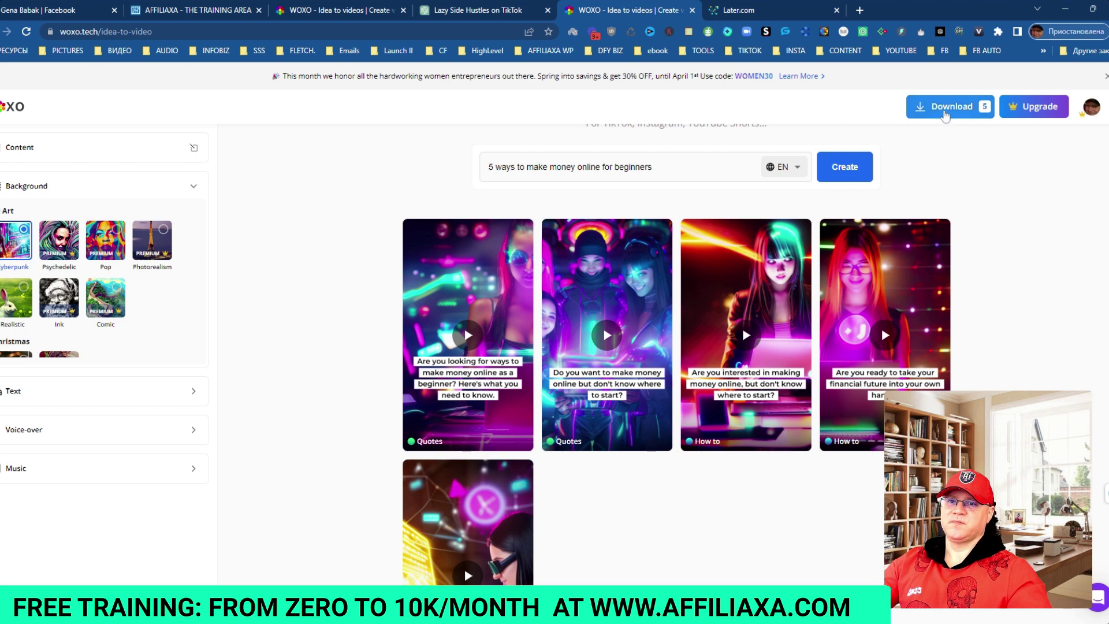
click(946, 114)
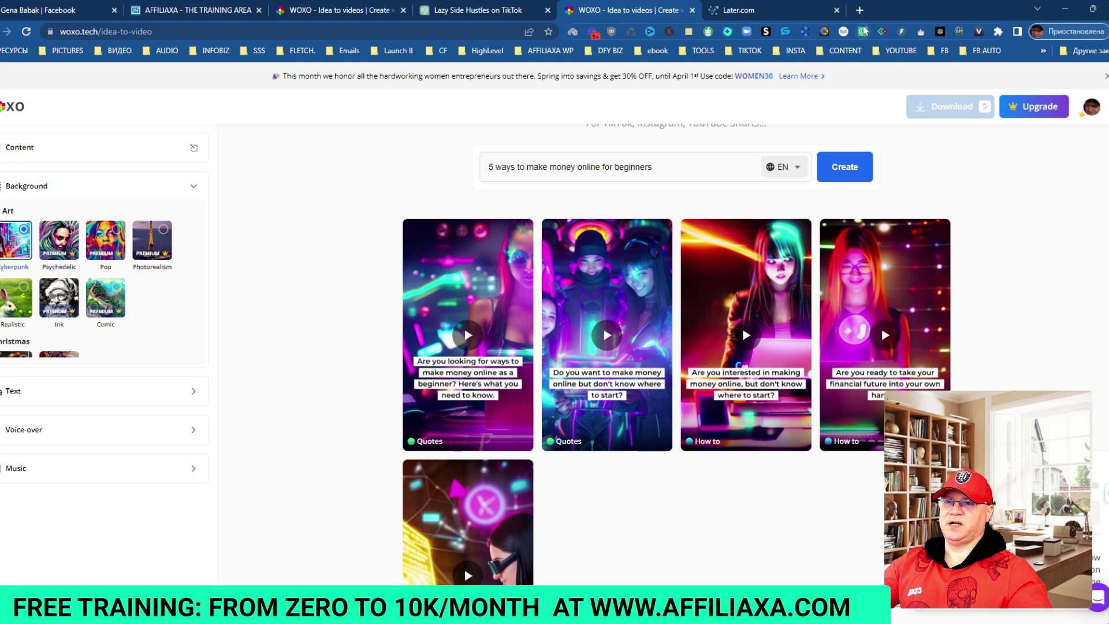
- Open Canva and load the recent Pink Neon TikTok story design
click(860, 10)
text(canva.com)
key(Return)
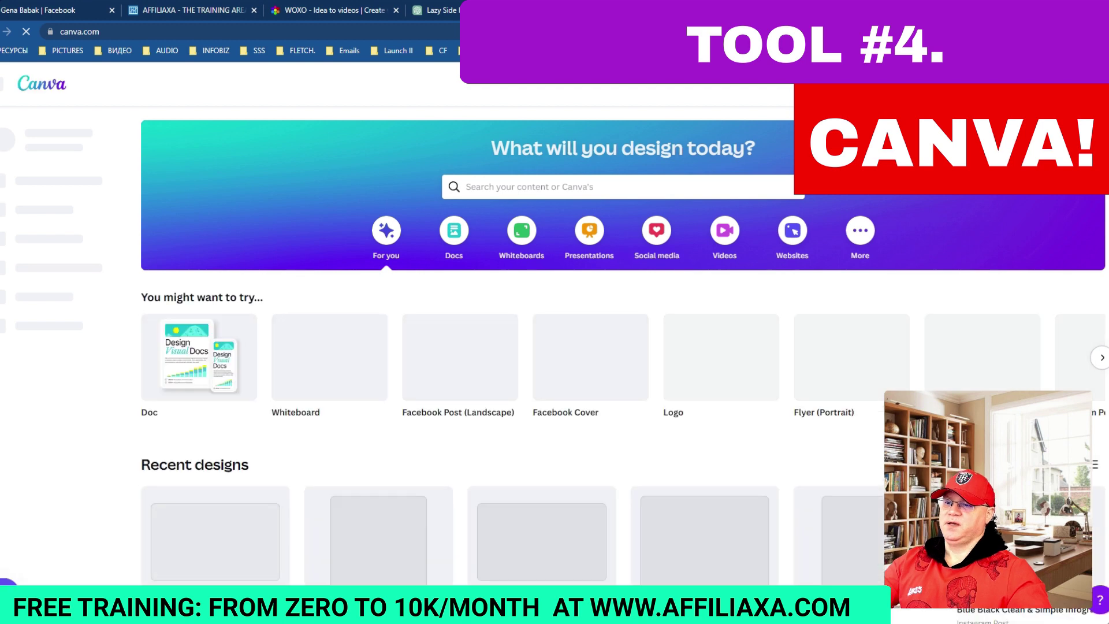
click(374, 569)
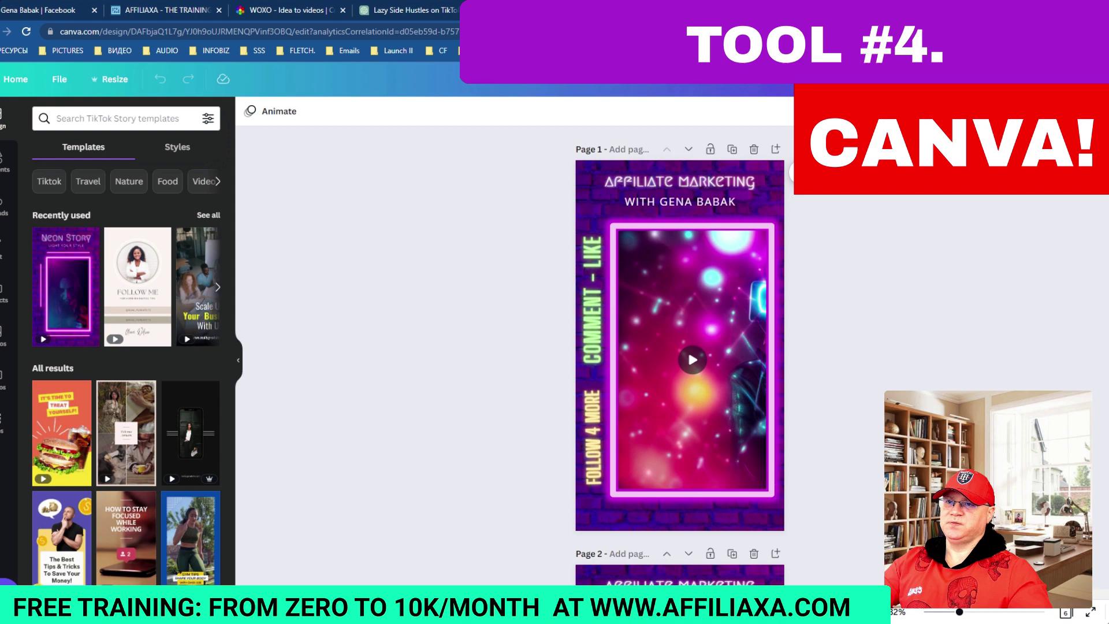
- Center the WOXO video inside the neon frame on page 1 of the story
click(641, 10)
click(763, 10)
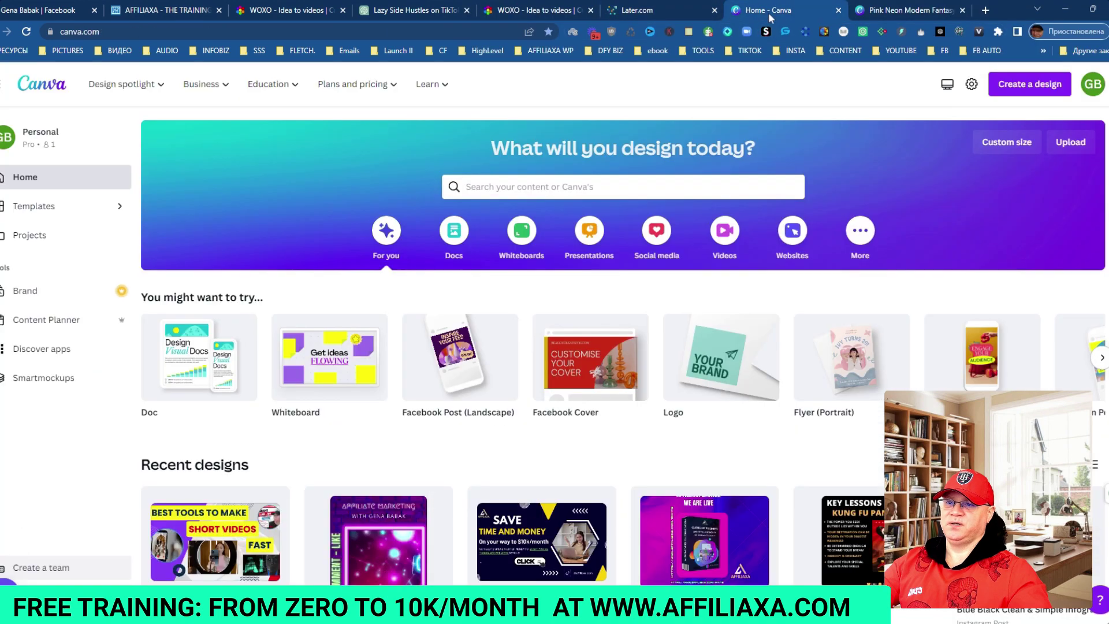
click(547, 6)
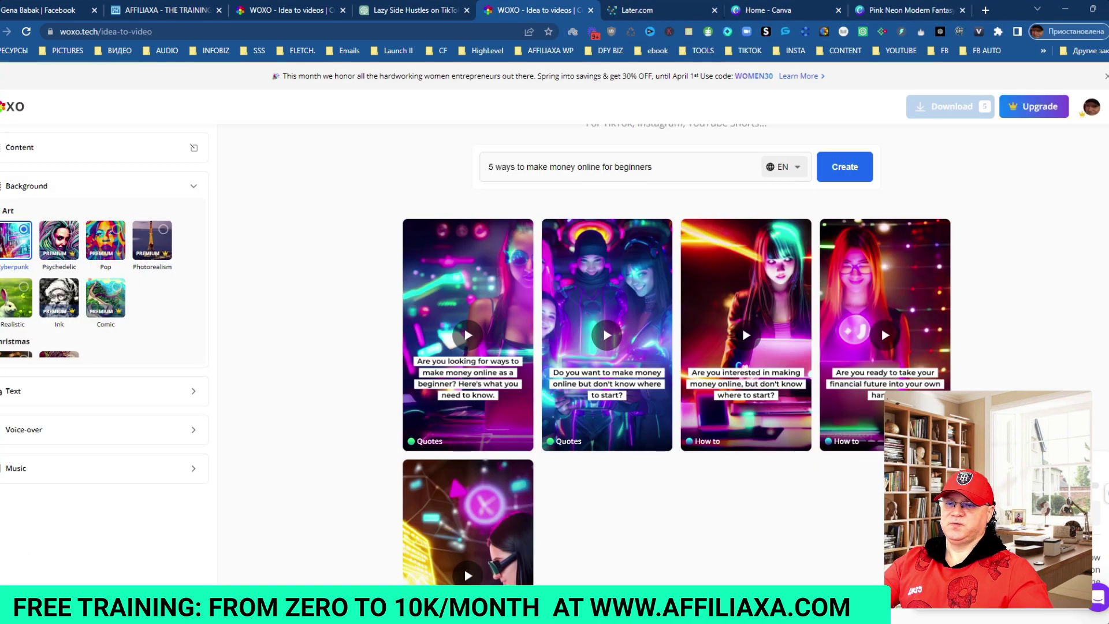
click(907, 16)
click(686, 354)
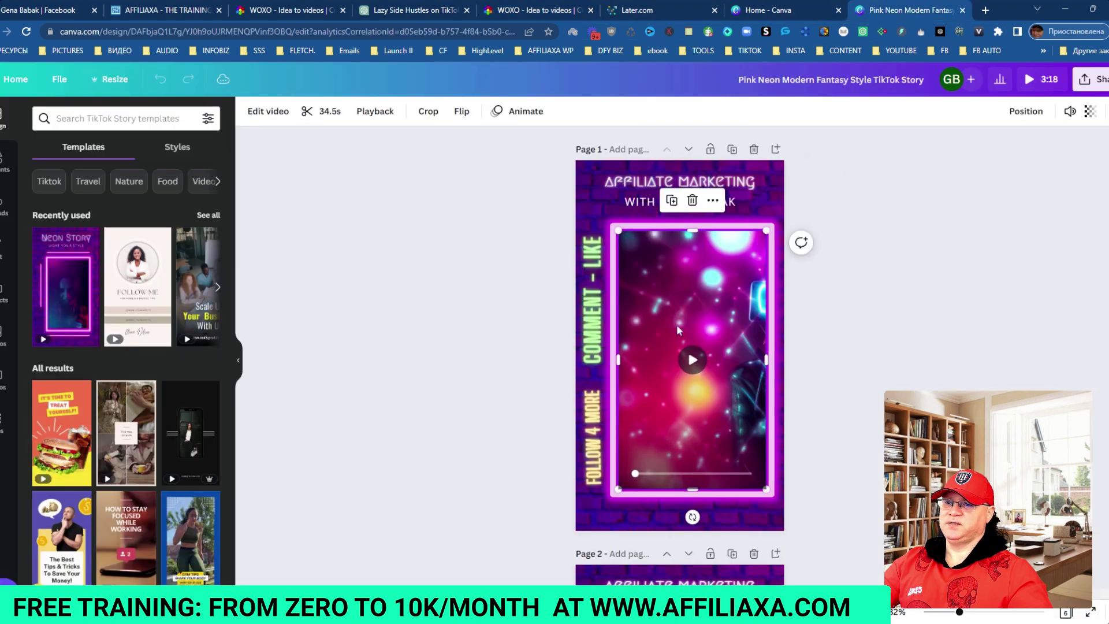
drag(686, 353, 669, 309)
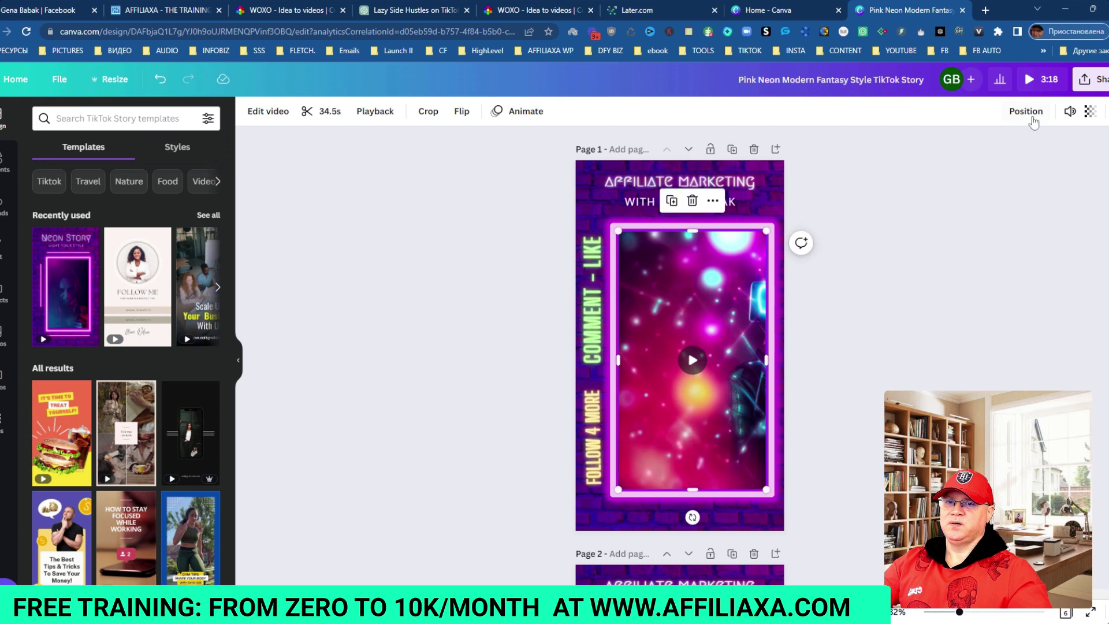
click(936, 203)
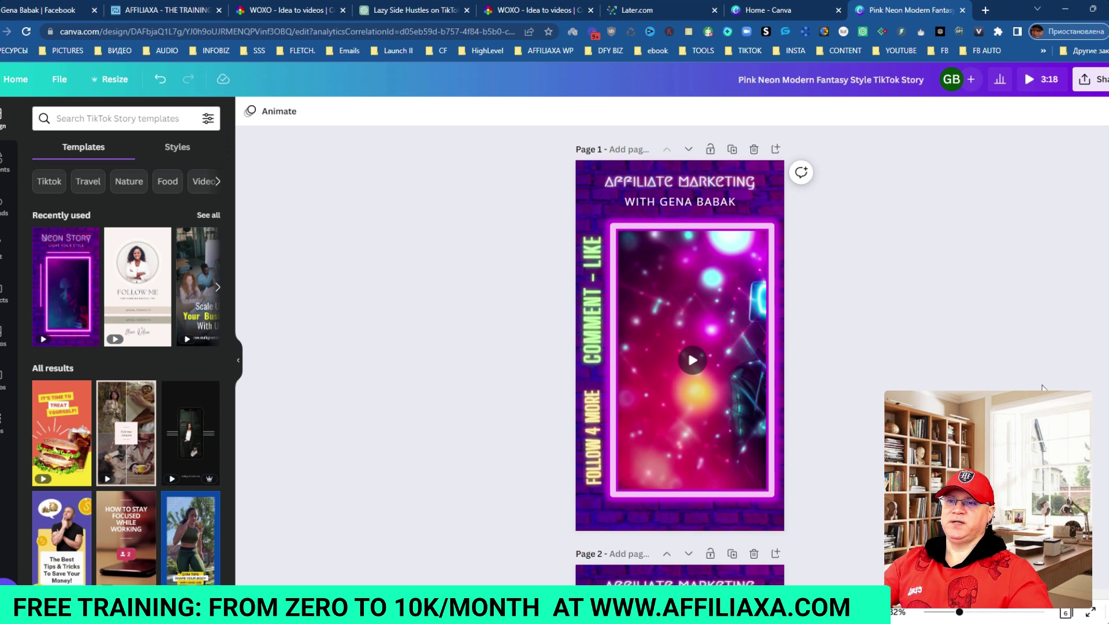
- Start a trial TikTok post on Sat Mar 4 at 2:30 pm, then discard it
click(683, 11)
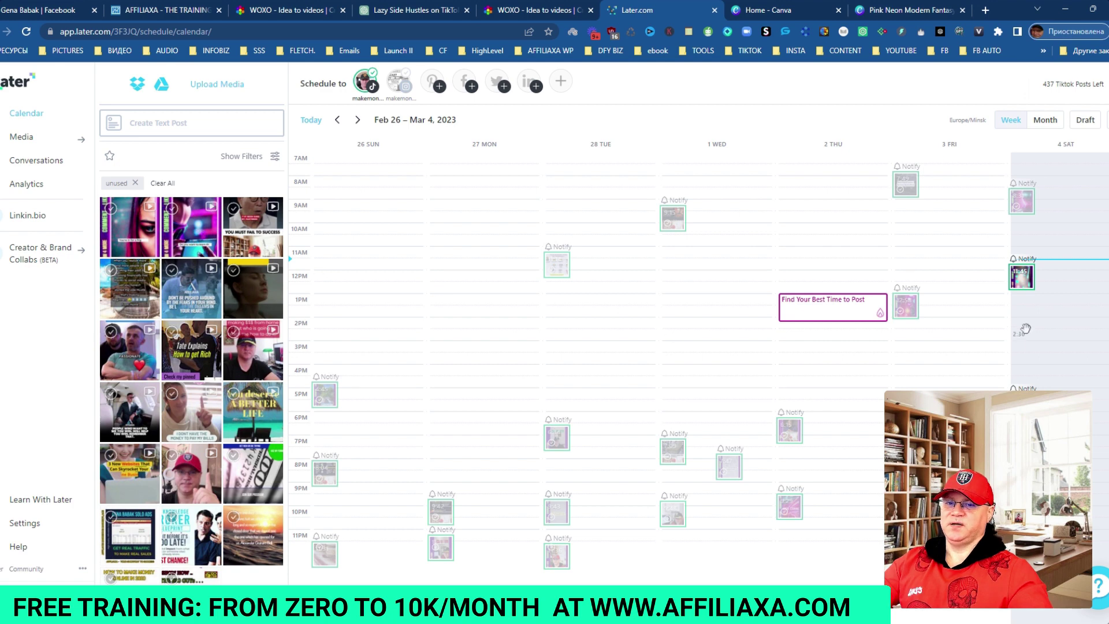
drag(1026, 328, 1027, 329)
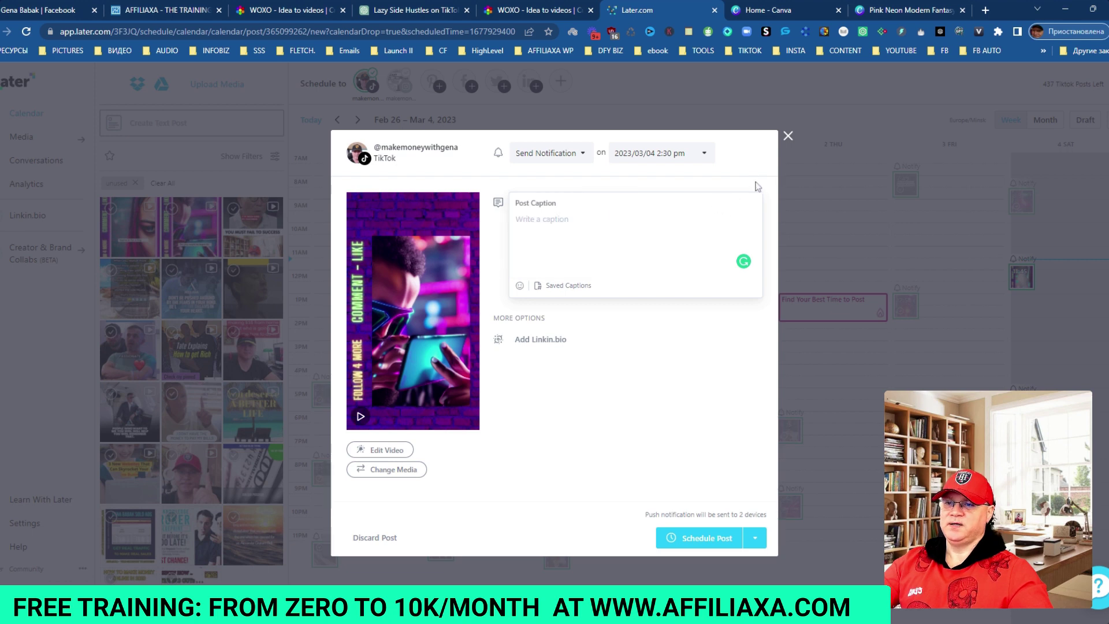
click(789, 138)
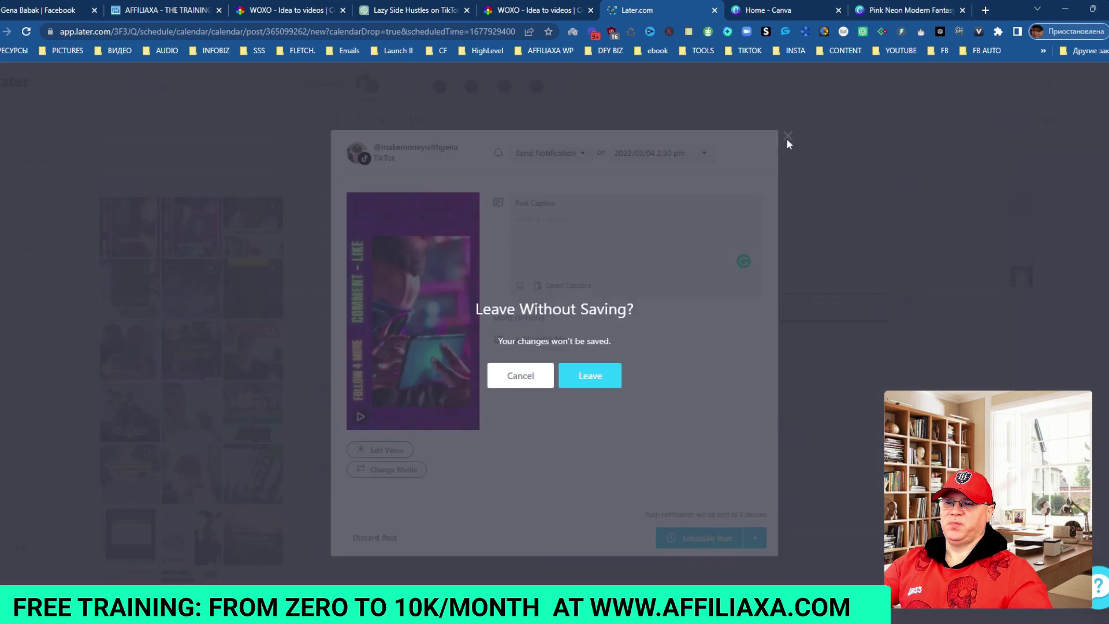
click(515, 377)
click(788, 135)
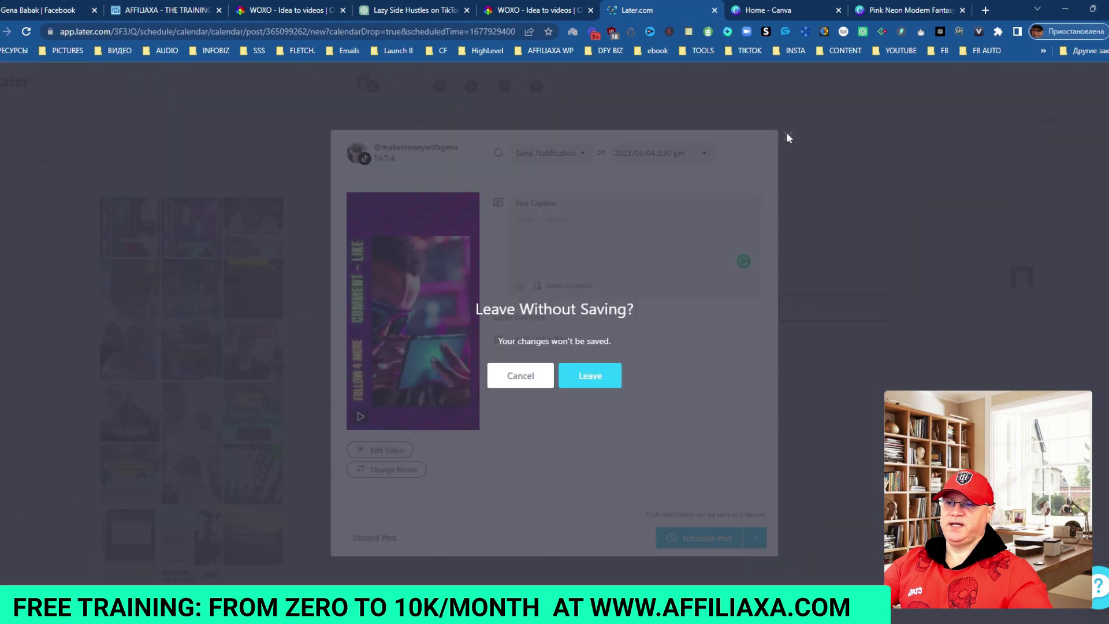
click(599, 383)
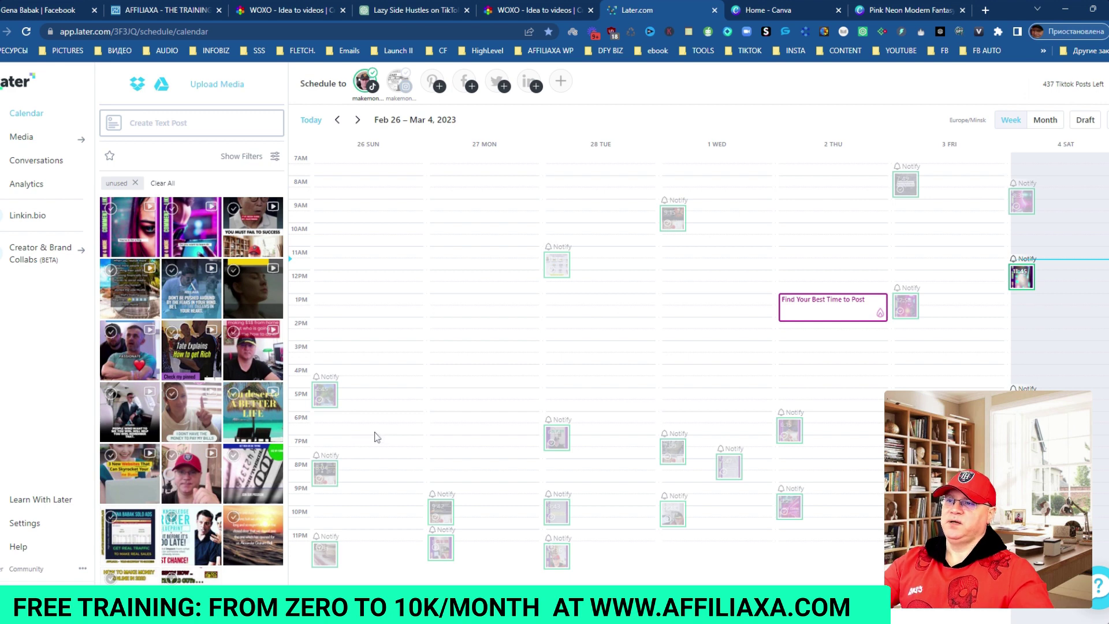
- View the Instagram account's schedule, then return to the TikTok calendar
click(395, 81)
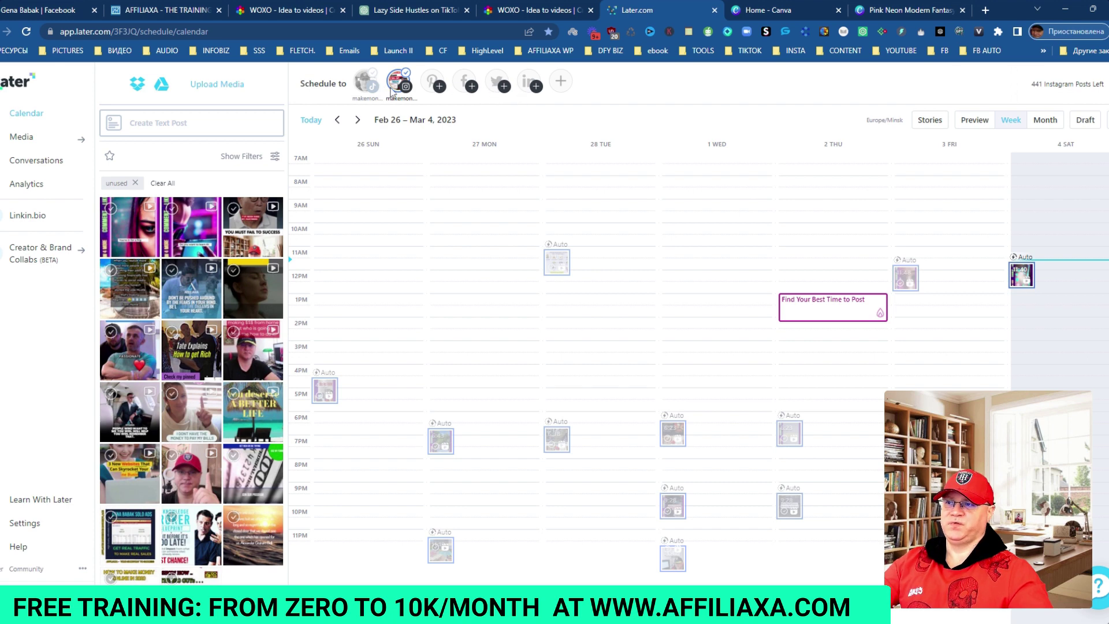
click(361, 83)
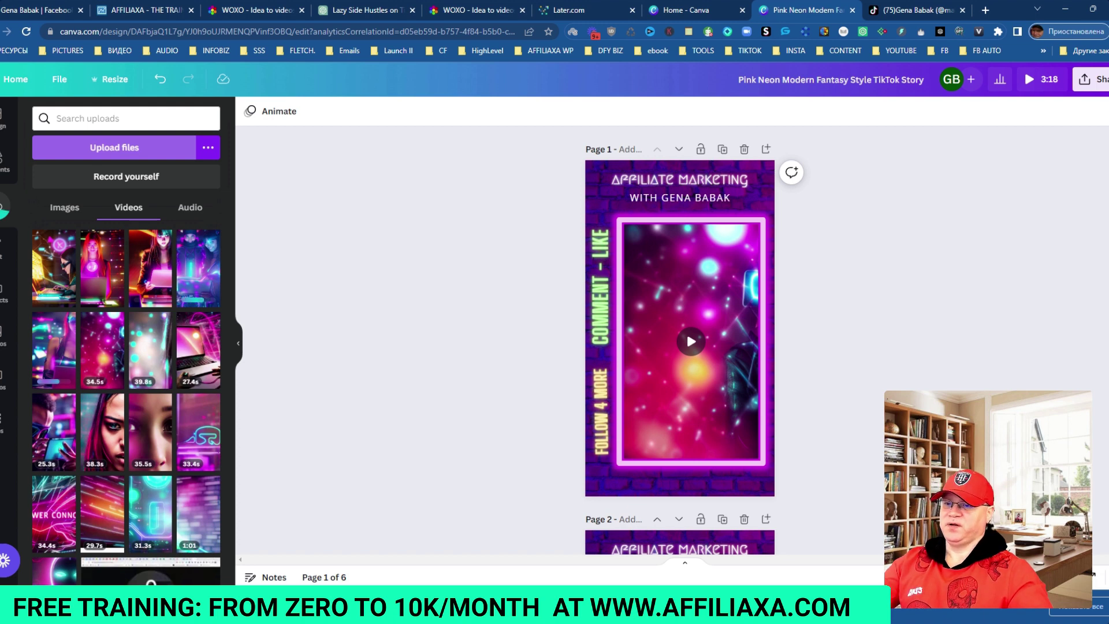
- Scroll to the YouTube channel's Shorts, page to the next set, then return to the ChatGPT chat
click(986, 11)
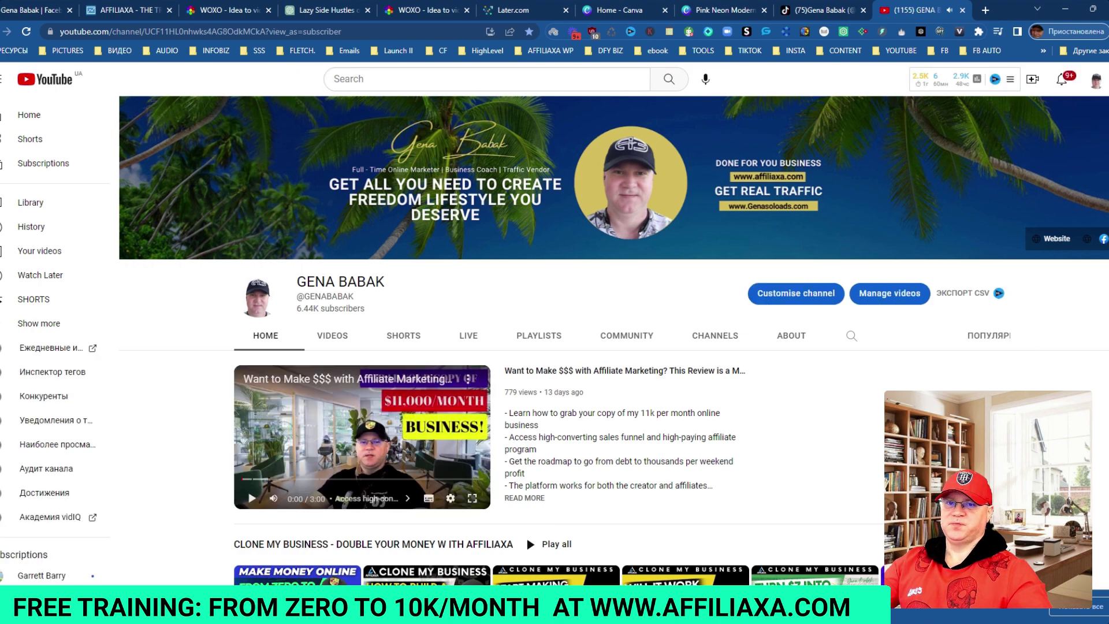
scroll(254, 502, down, 6)
scroll(621, 347, down, 1)
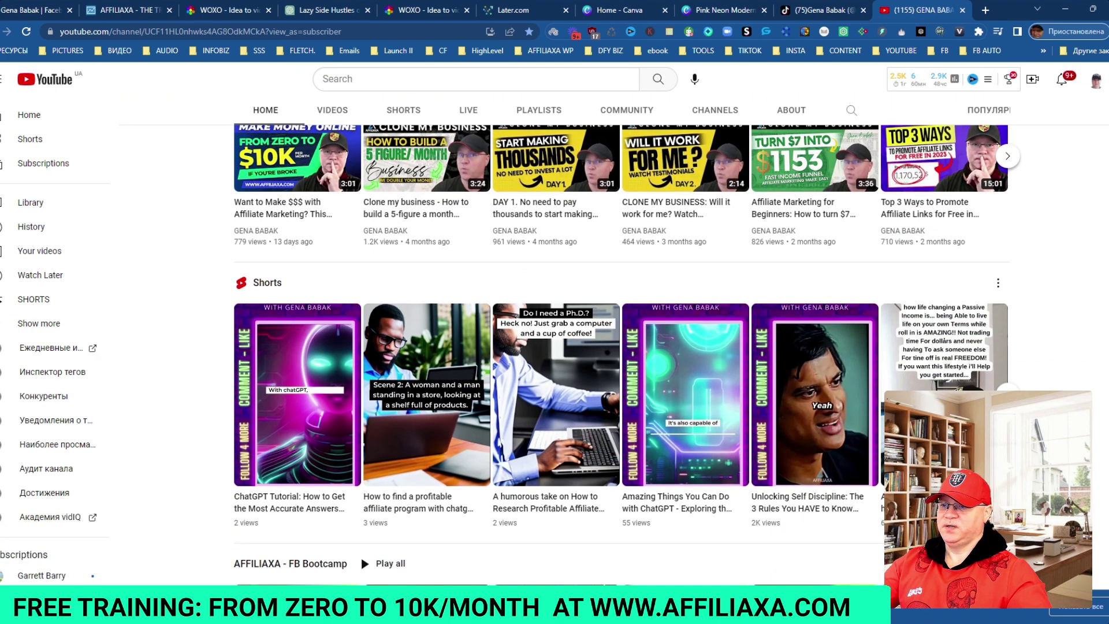
scroll(622, 346, down, 1)
scroll(1008, 324, down, 1)
click(1009, 306)
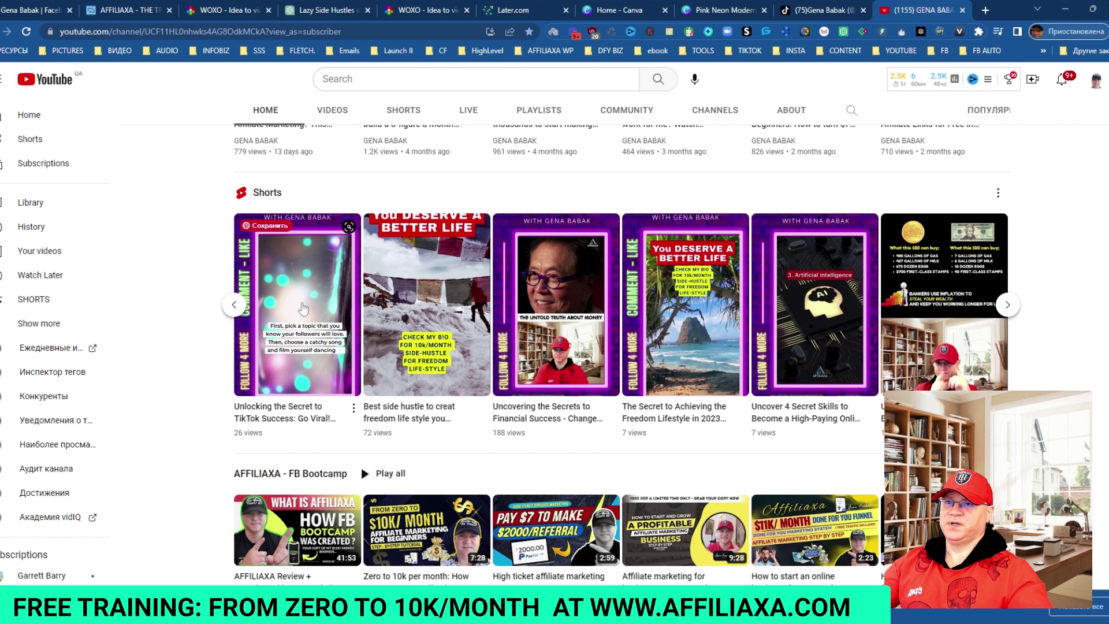
click(310, 10)
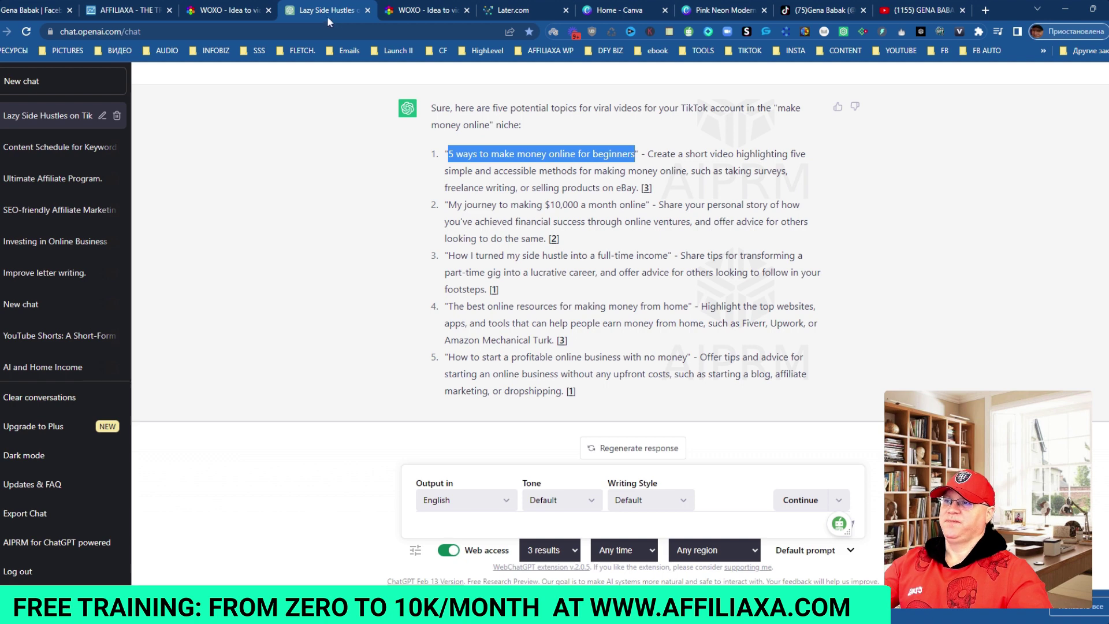
- Flip through the WOXO and Canva tabs, ending on Later's Feb 26 – Mar 4 TikTok calendar
click(223, 10)
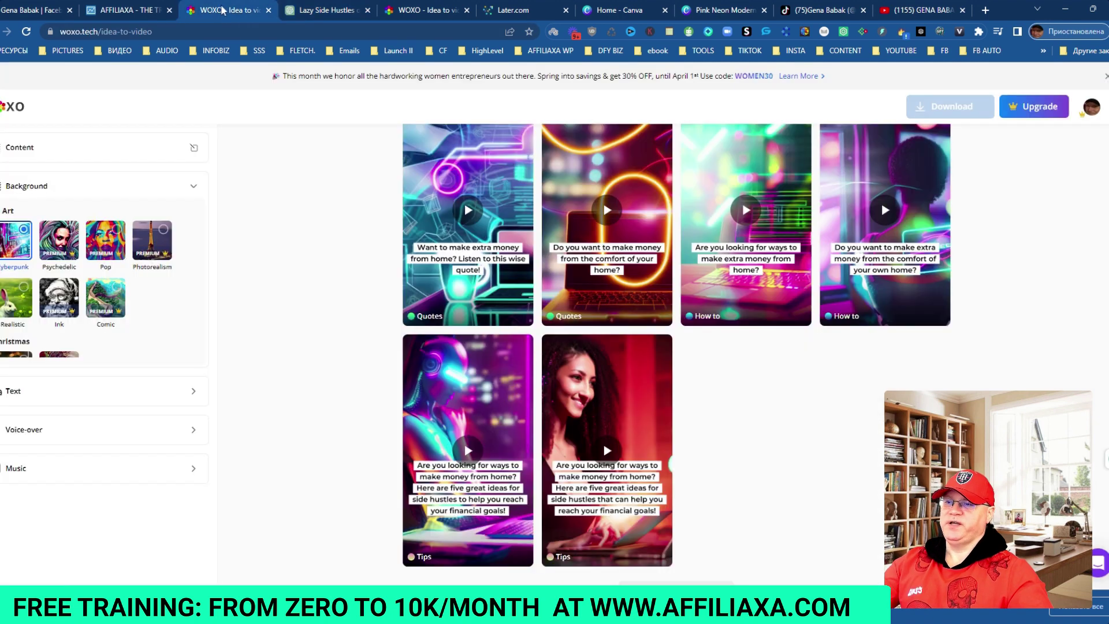
click(721, 13)
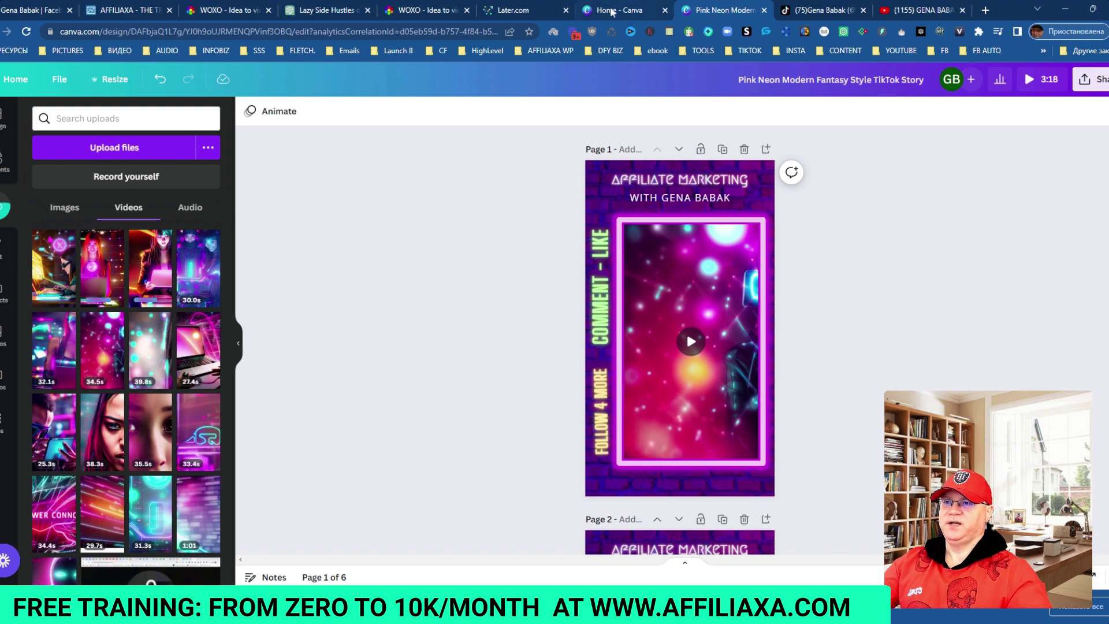
click(526, 7)
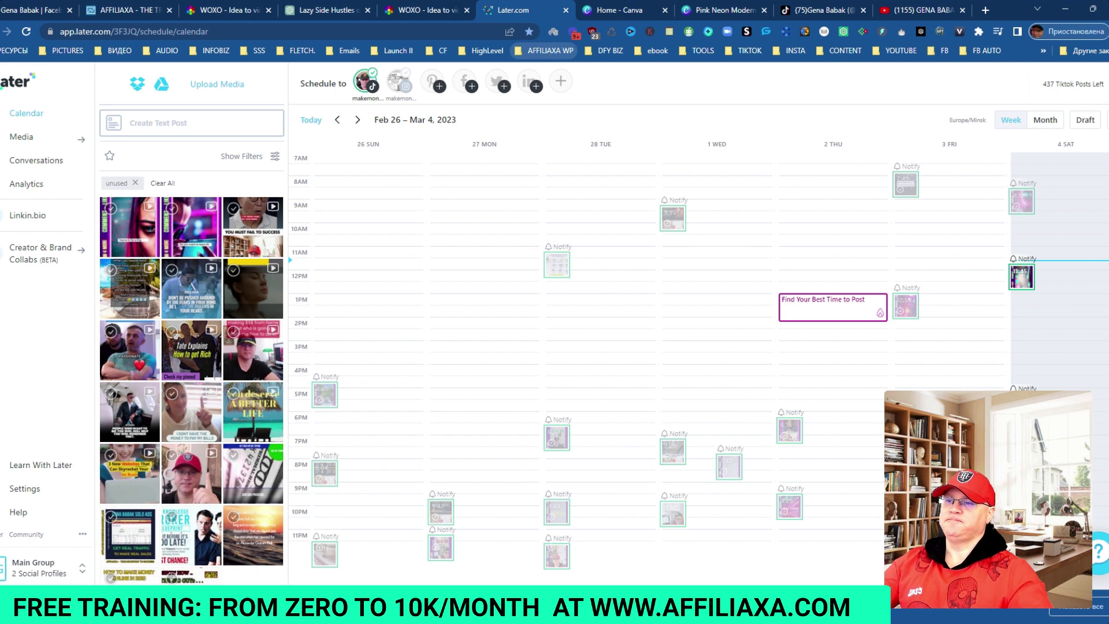
- In AFFILIAXA, leave Marketing with ChatGPT and open the first WELCOME! START HERE lesson
click(119, 11)
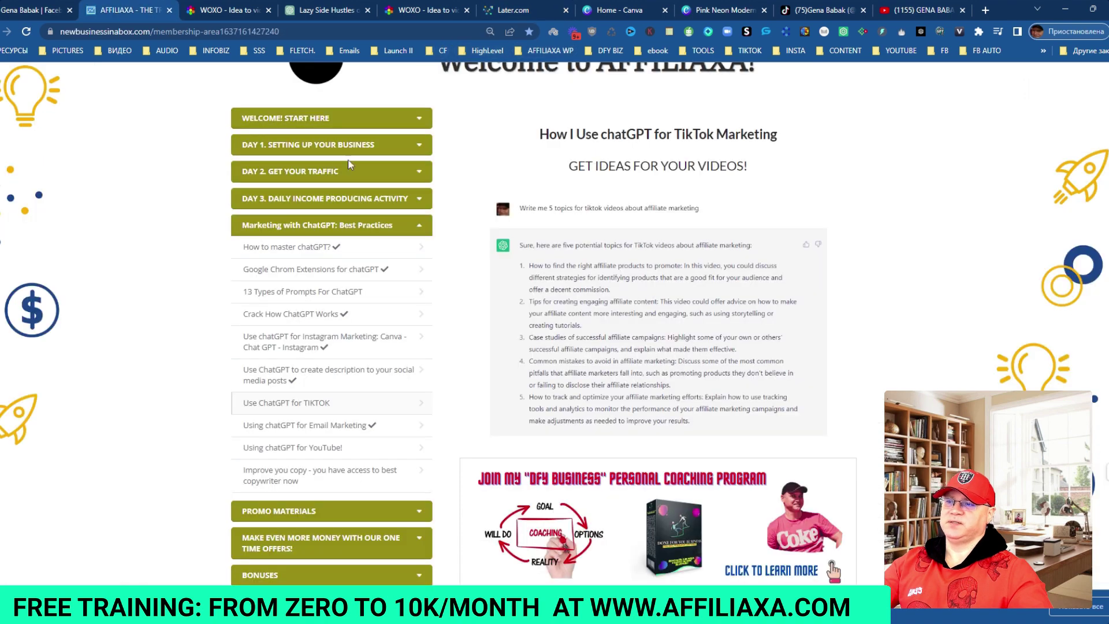
click(422, 231)
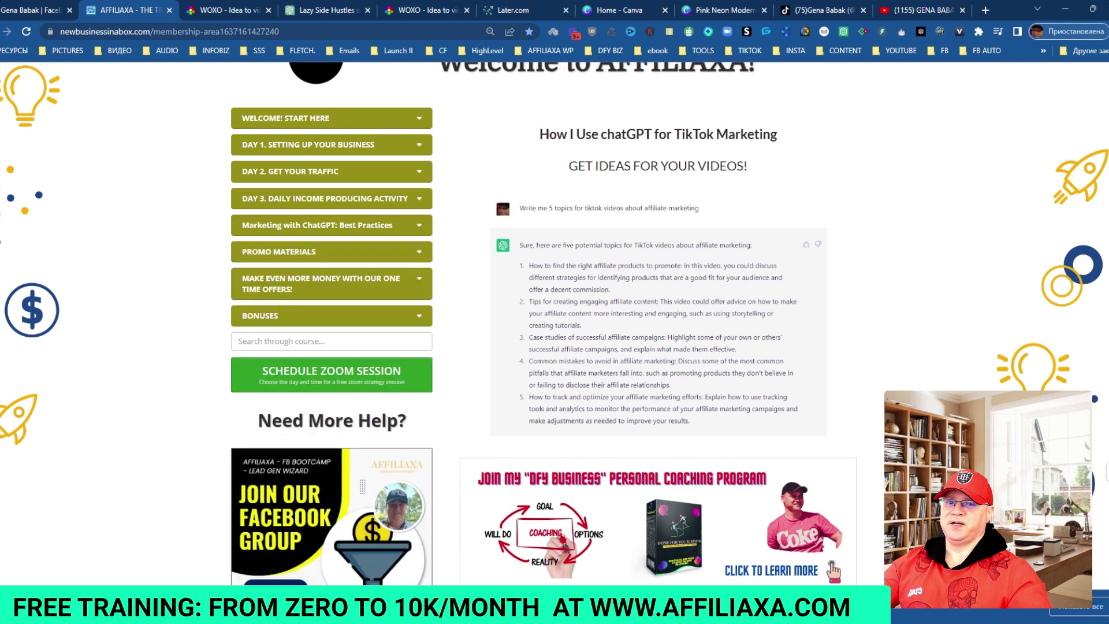
scroll(543, 324, up, 1)
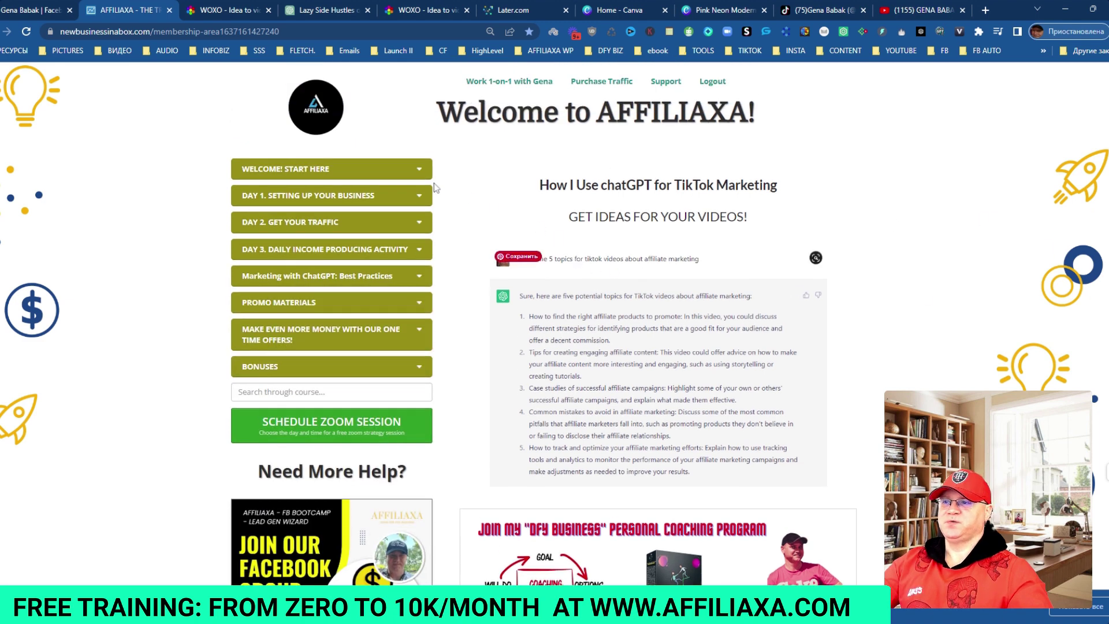
click(395, 171)
click(302, 193)
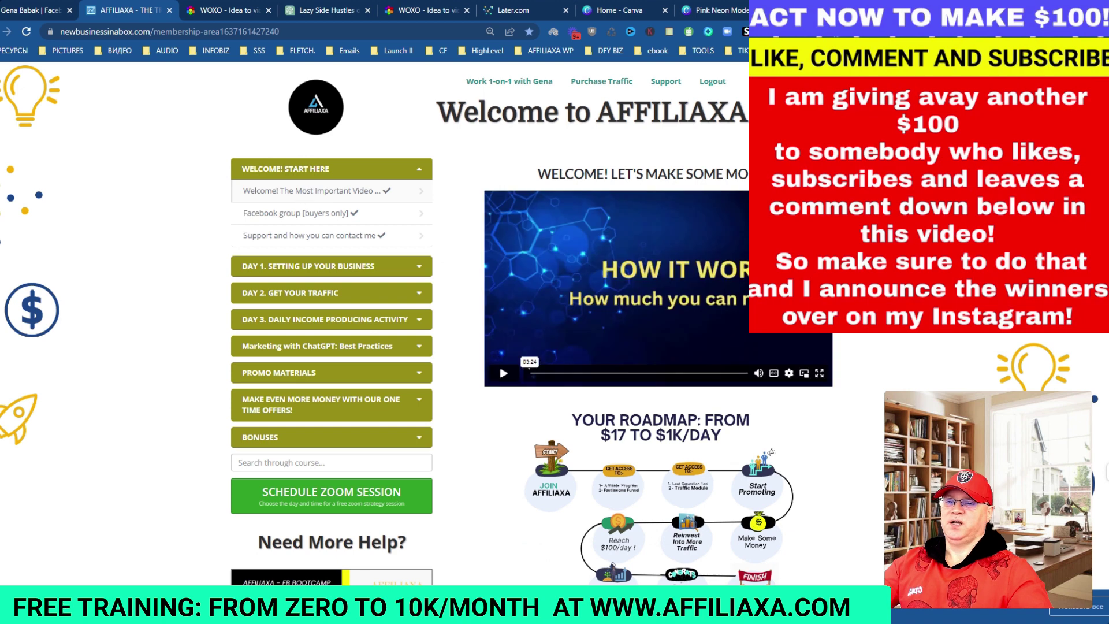
scroll(531, 324, down, 1)
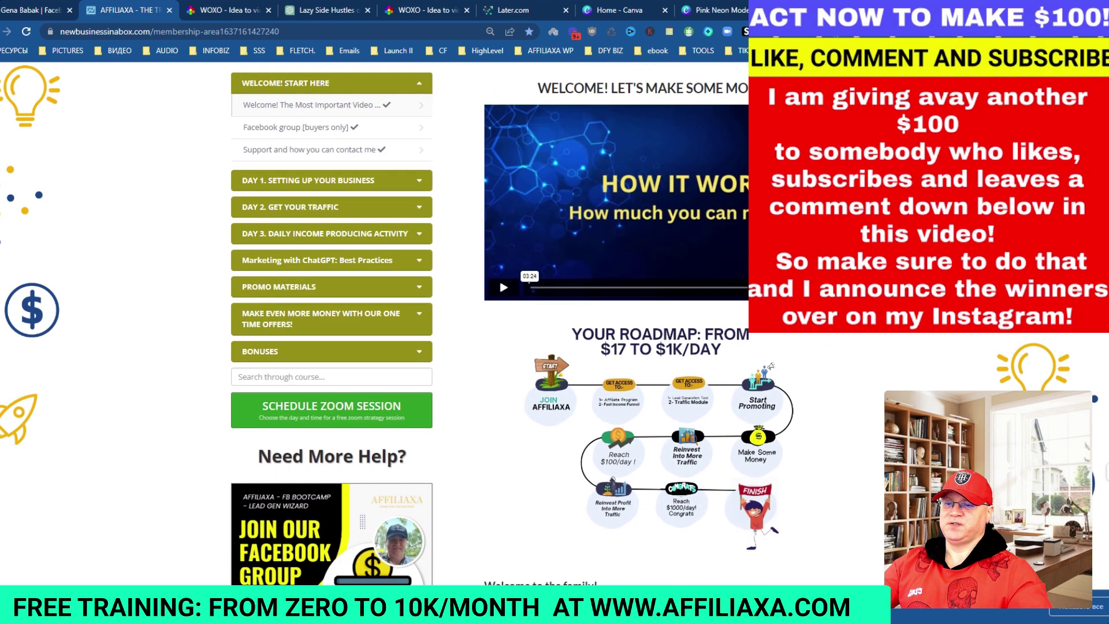